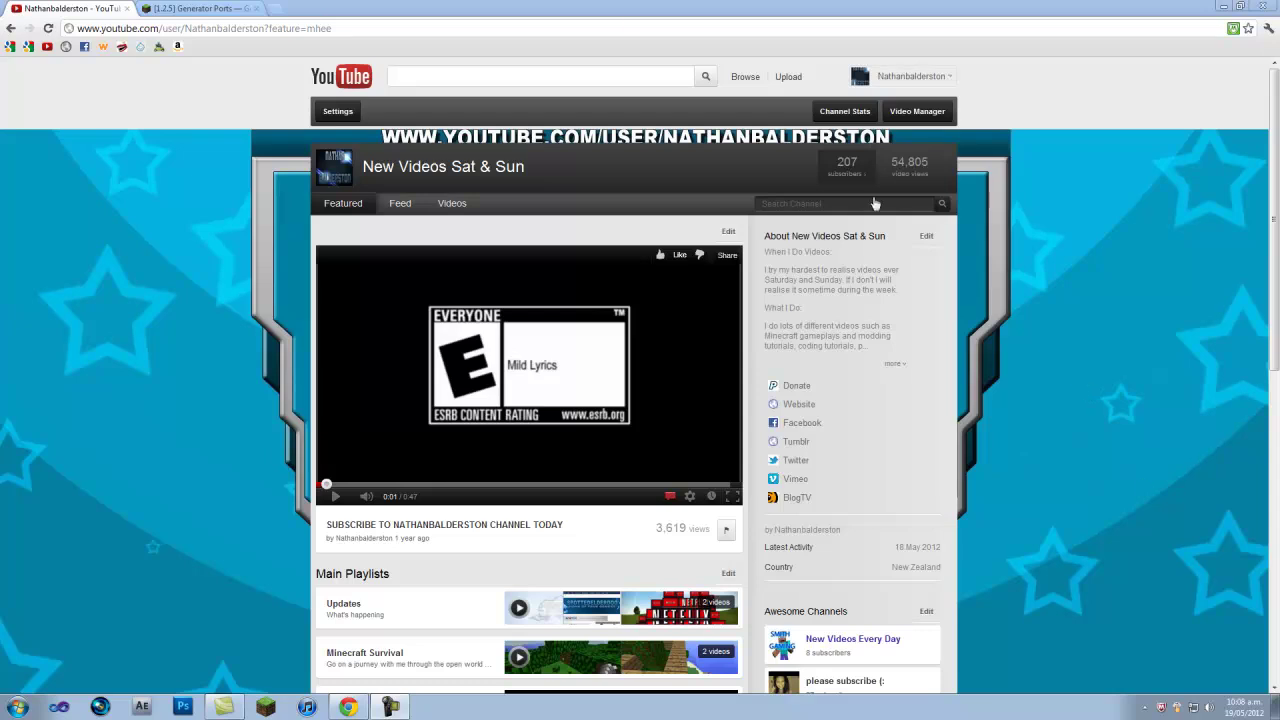
Go to the Generator Ports forum thread and scroll to its Installation and Download sections
click(200, 8)
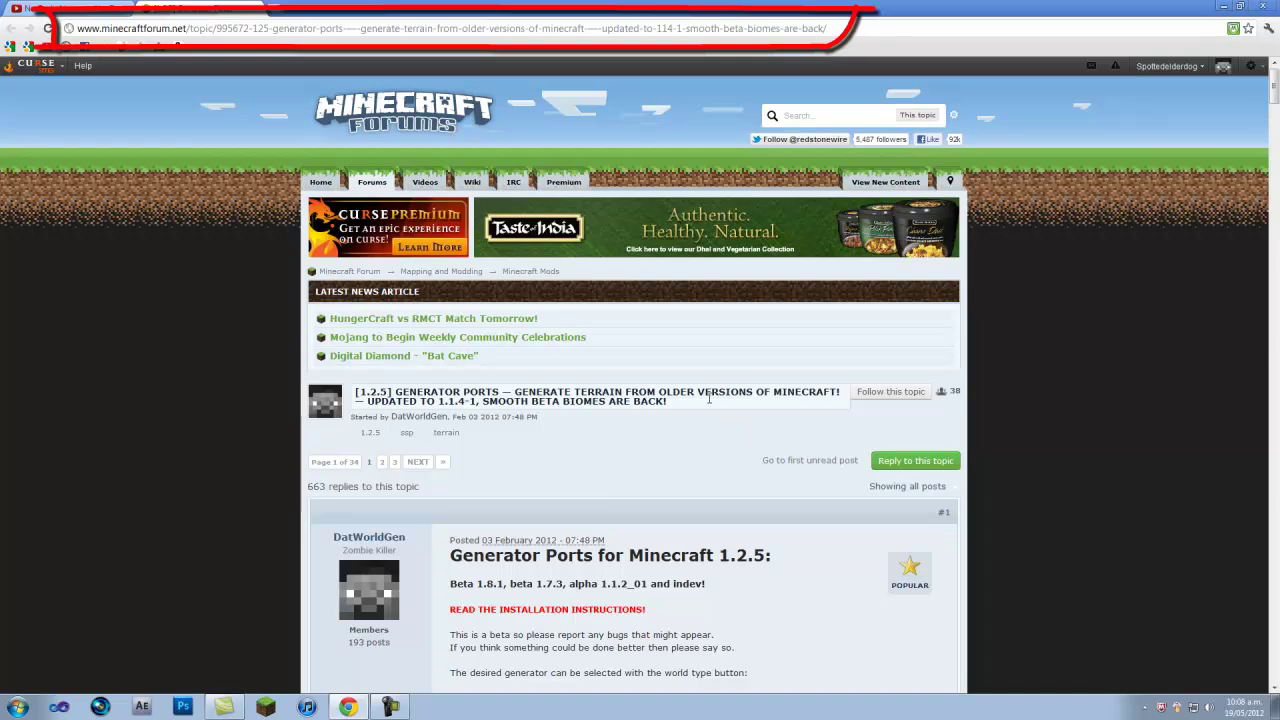
scroll(605, 476, down, 2)
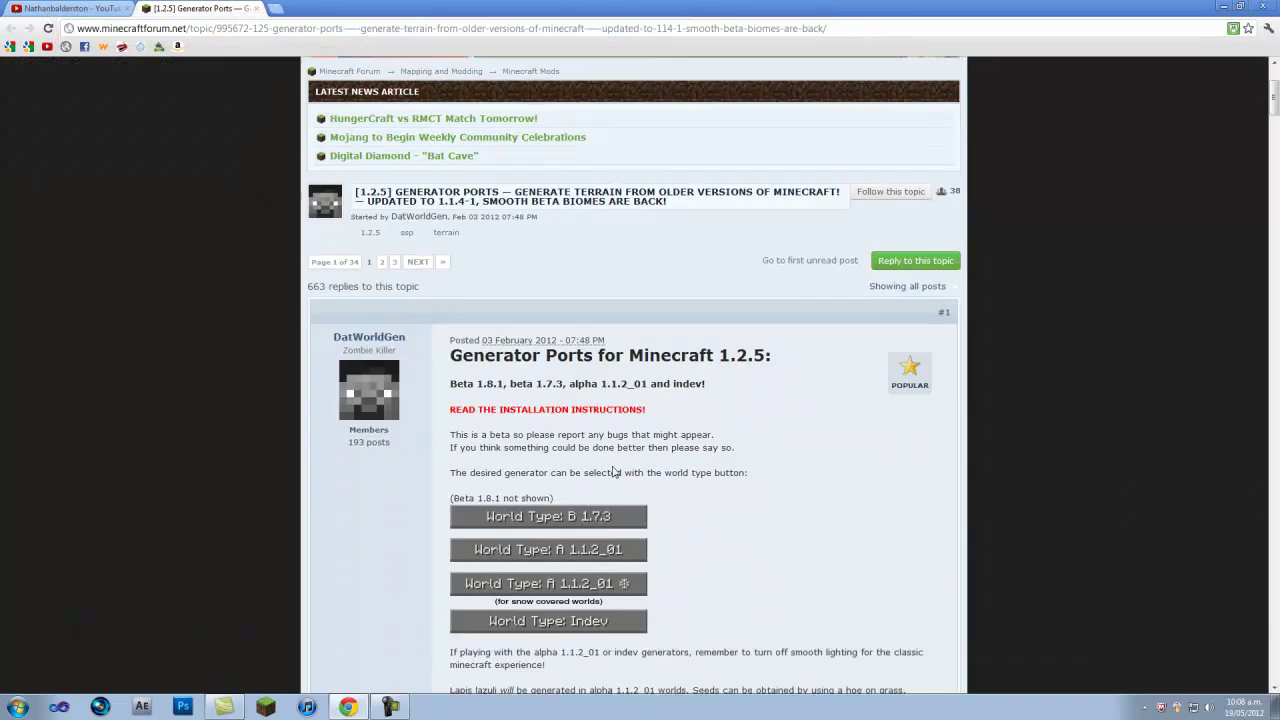
scroll(640, 465, down, 2)
scroll(697, 445, down, 1)
scroll(697, 445, down, 5)
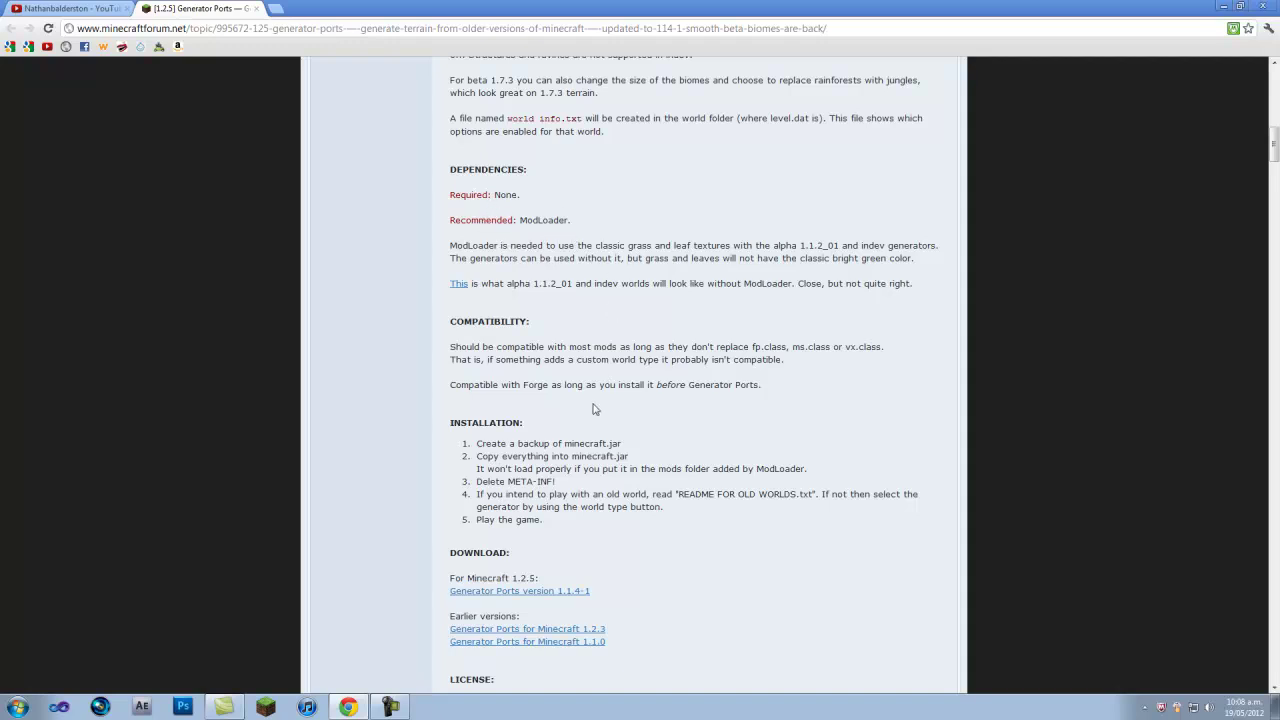
scroll(558, 497, down, 1)
scroll(537, 430, down, 1)
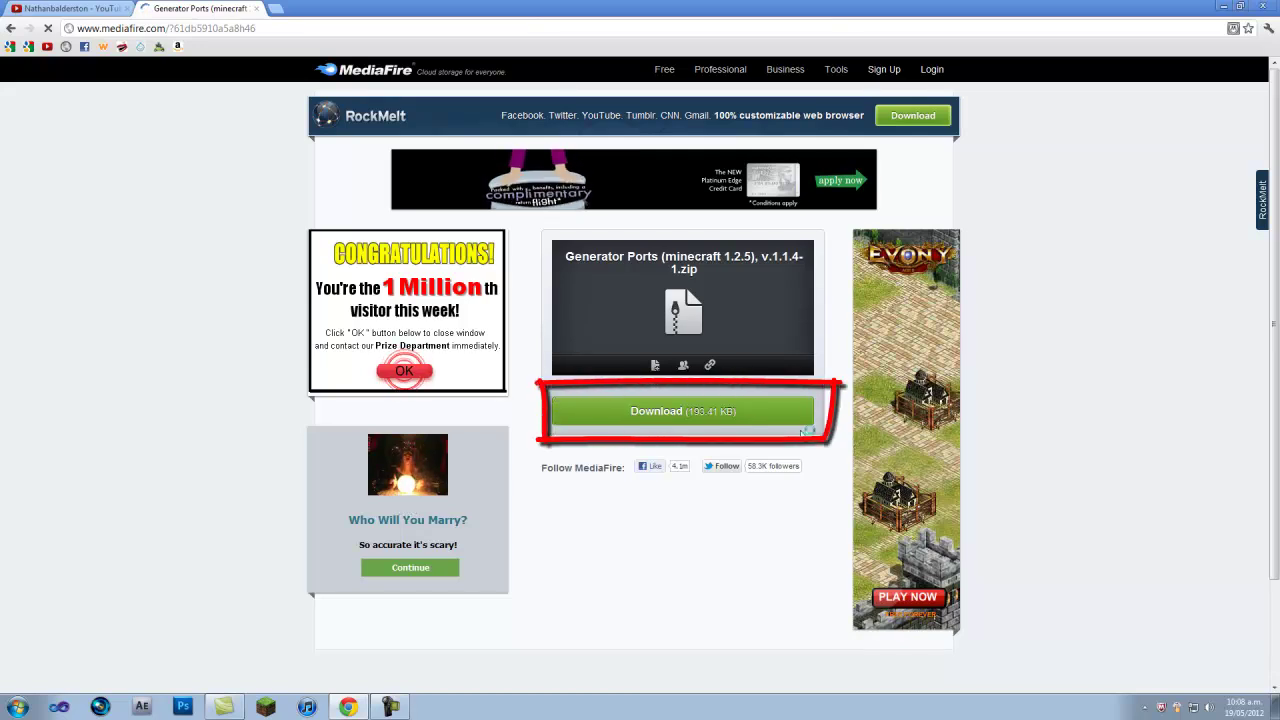
Download the 193 kB Generator Ports 1.1.4-1 zip, close the survey window, and dock the browser right
click(680, 415)
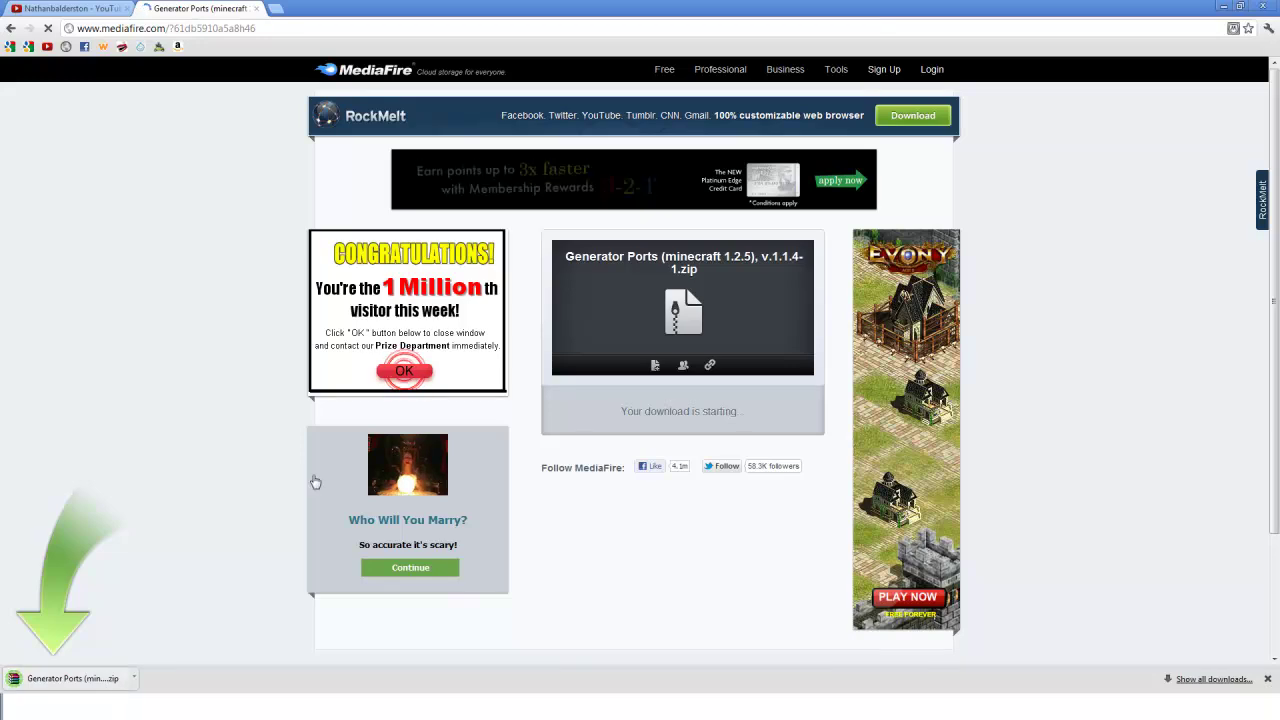
drag(669, 6, 705, 82)
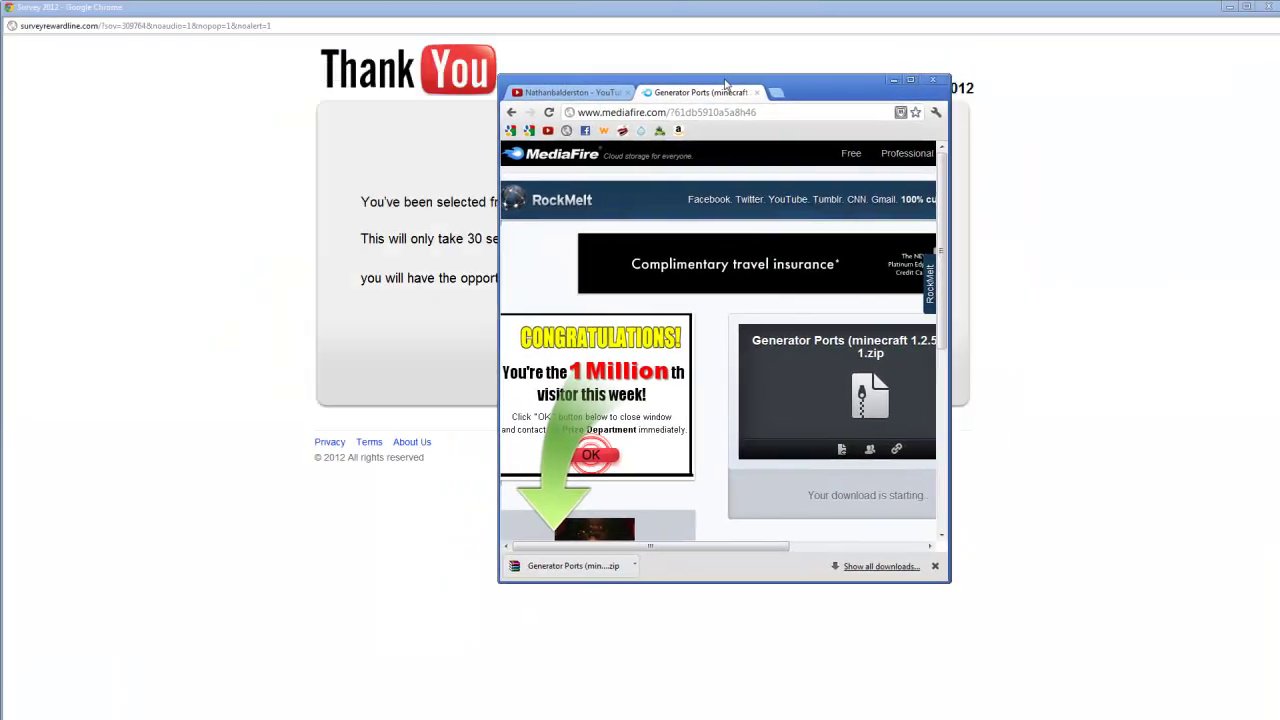
click(1270, 6)
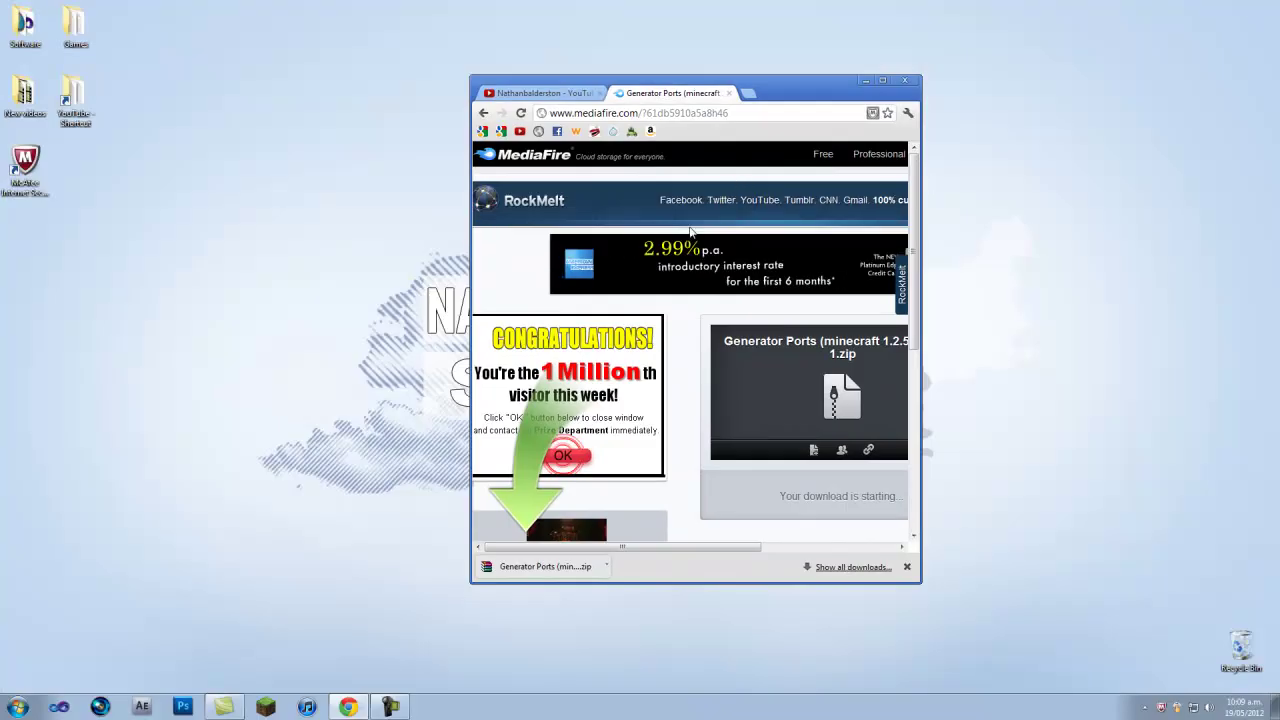
drag(822, 98, 1279, 20)
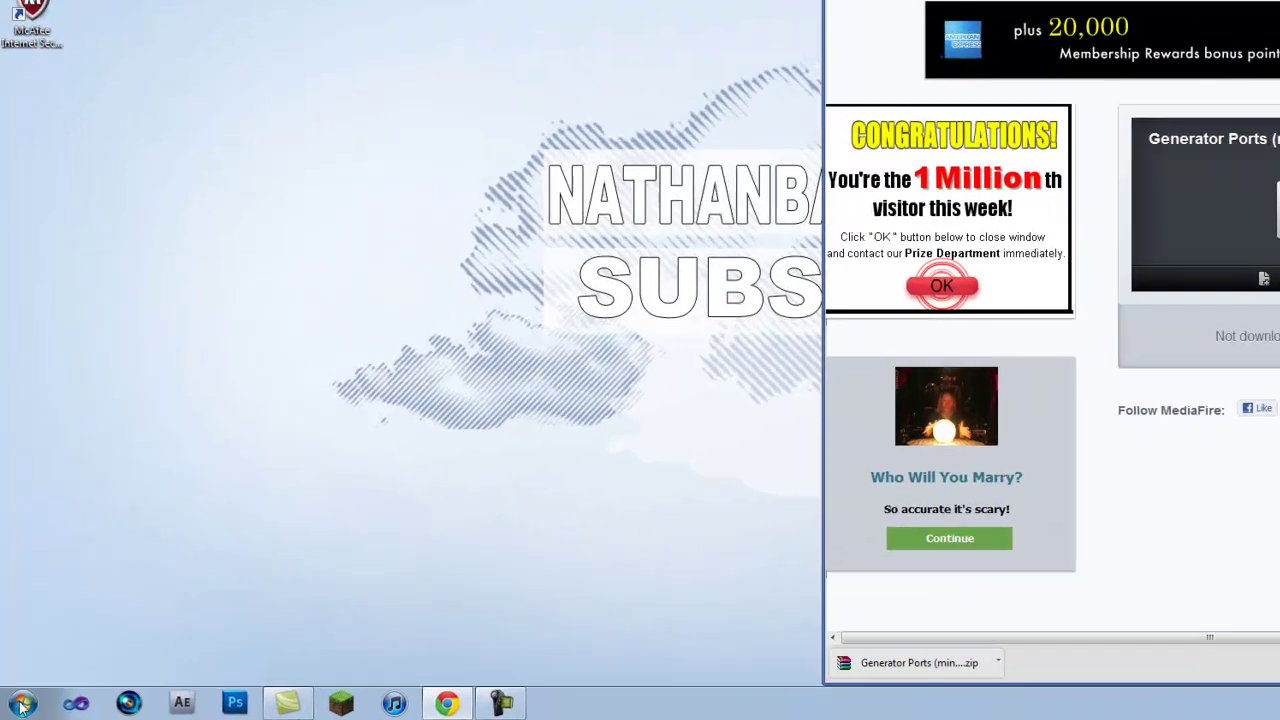
Use the Start menu's Run command with %appdata% to reach the Roaming folder
click(18, 707)
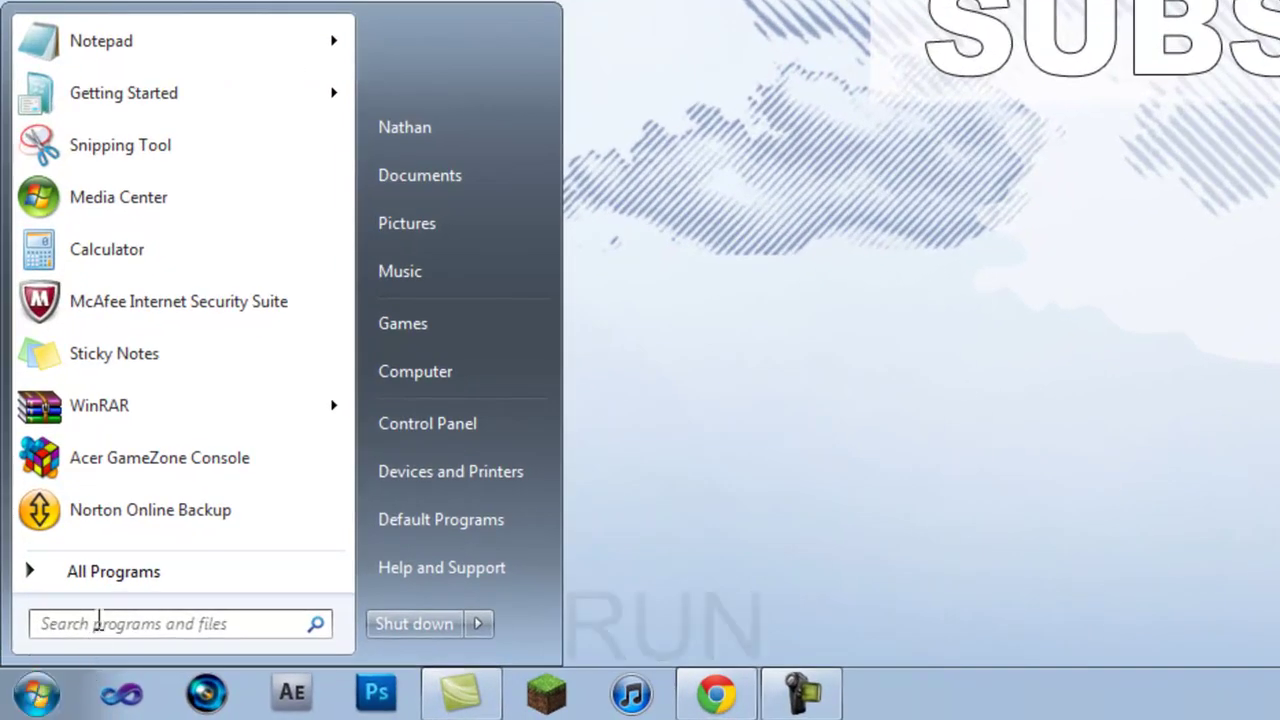
text(run)
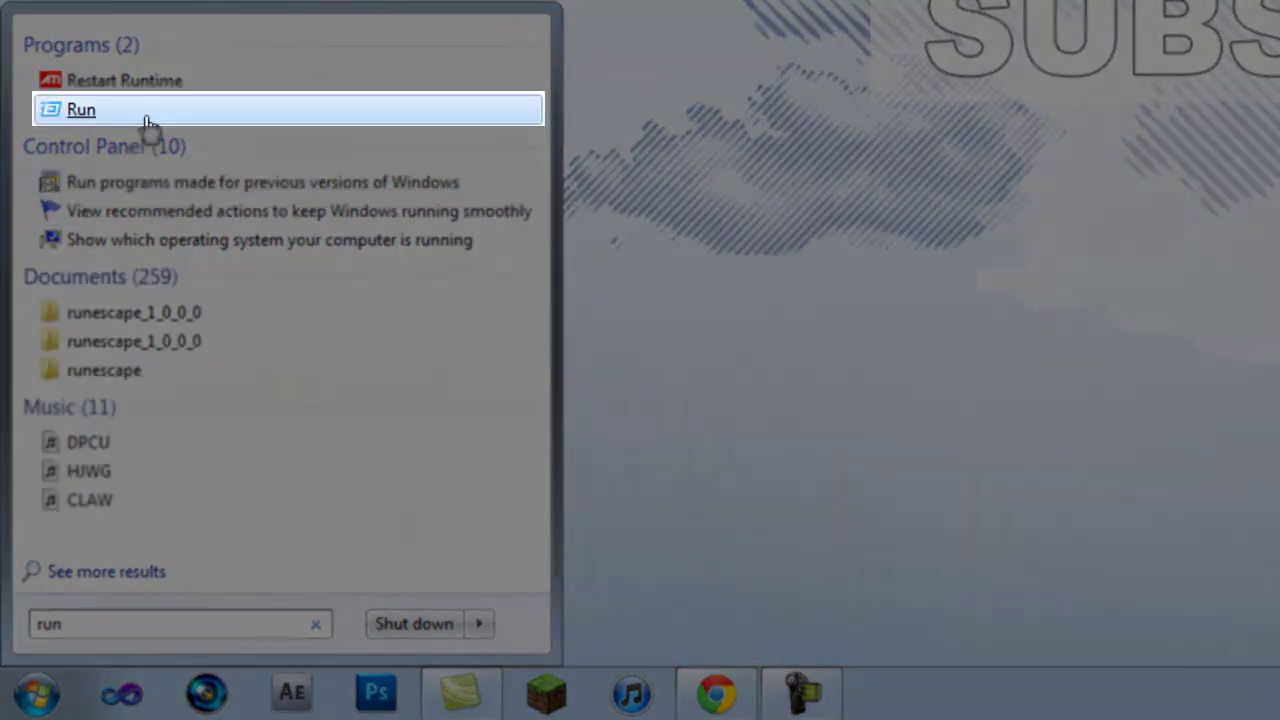
click(141, 116)
click(250, 530)
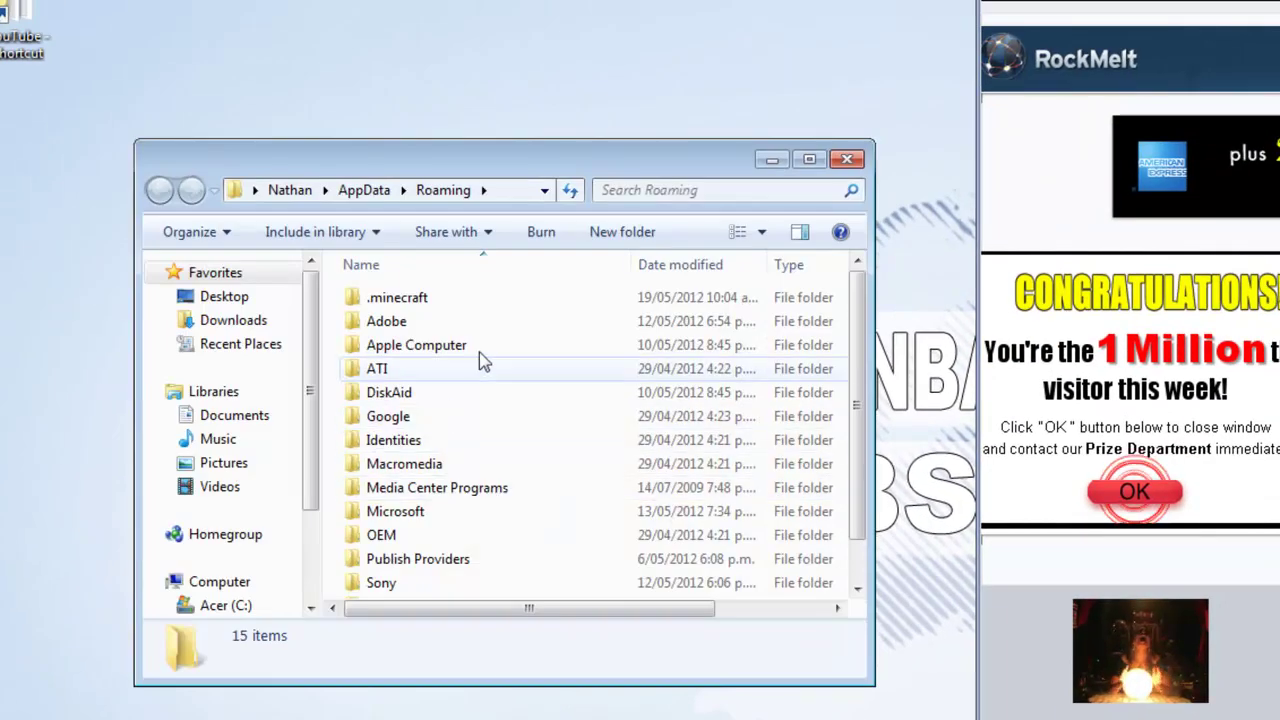
Enlarge the Roaming folder window and open the .minecraft folder
drag(560, 115, 592, 36)
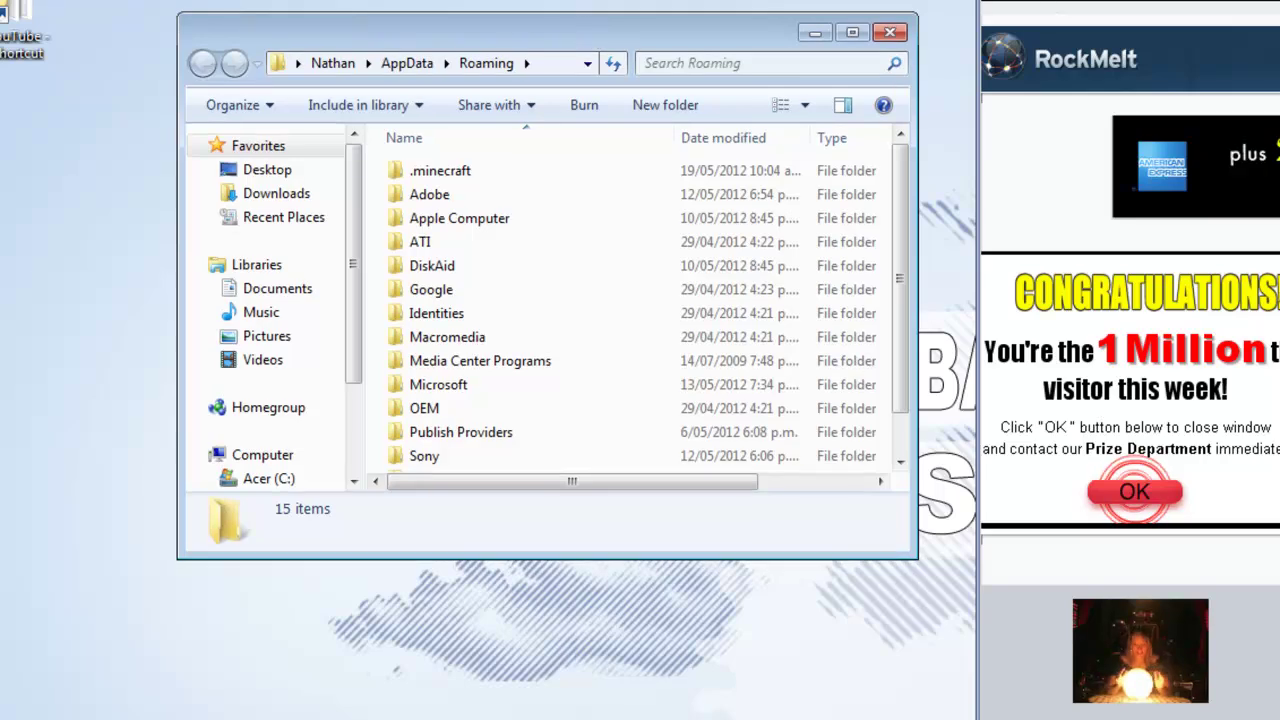
click(504, 174)
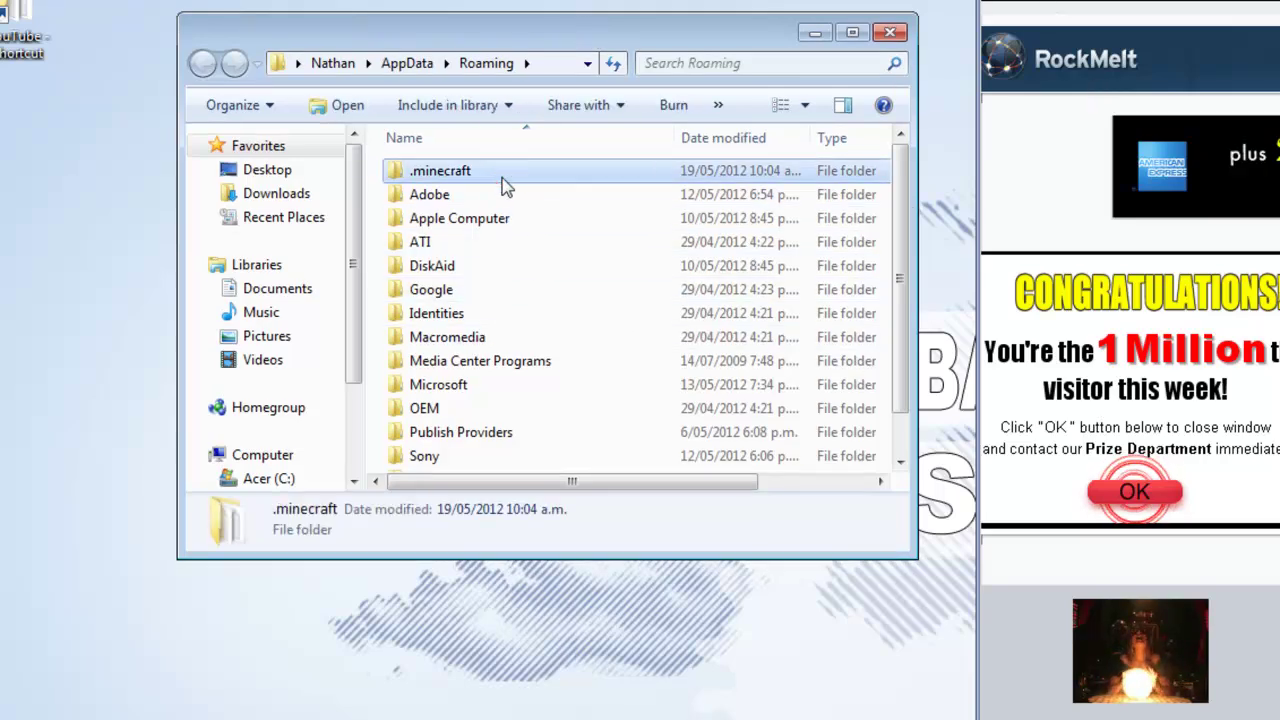
drag(910, 555, 1160, 690)
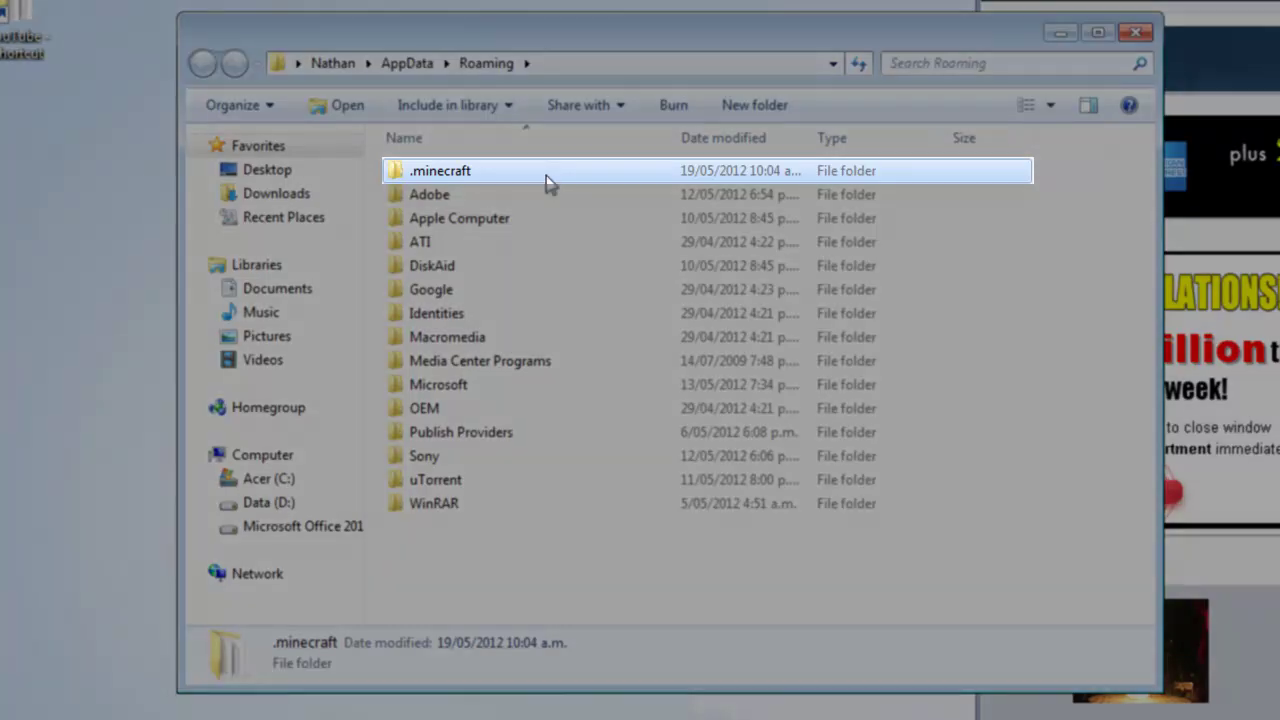
click(546, 175)
click(546, 175)
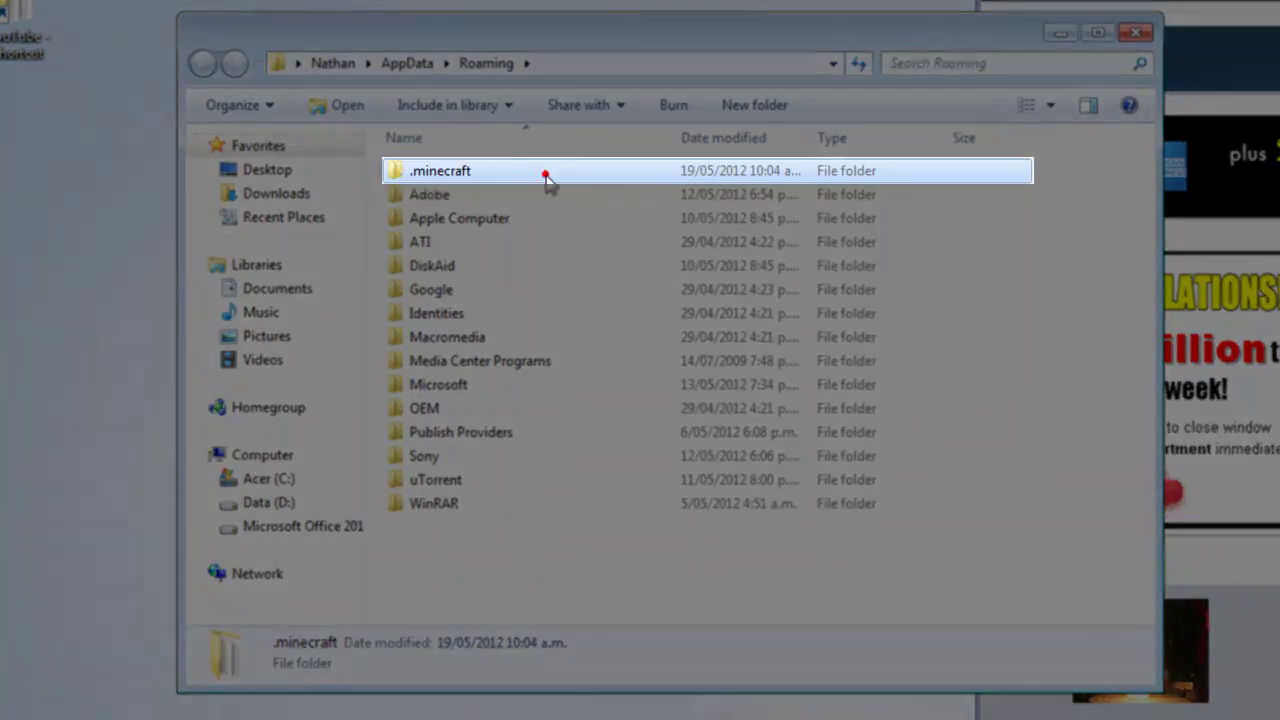
double_click(548, 180)
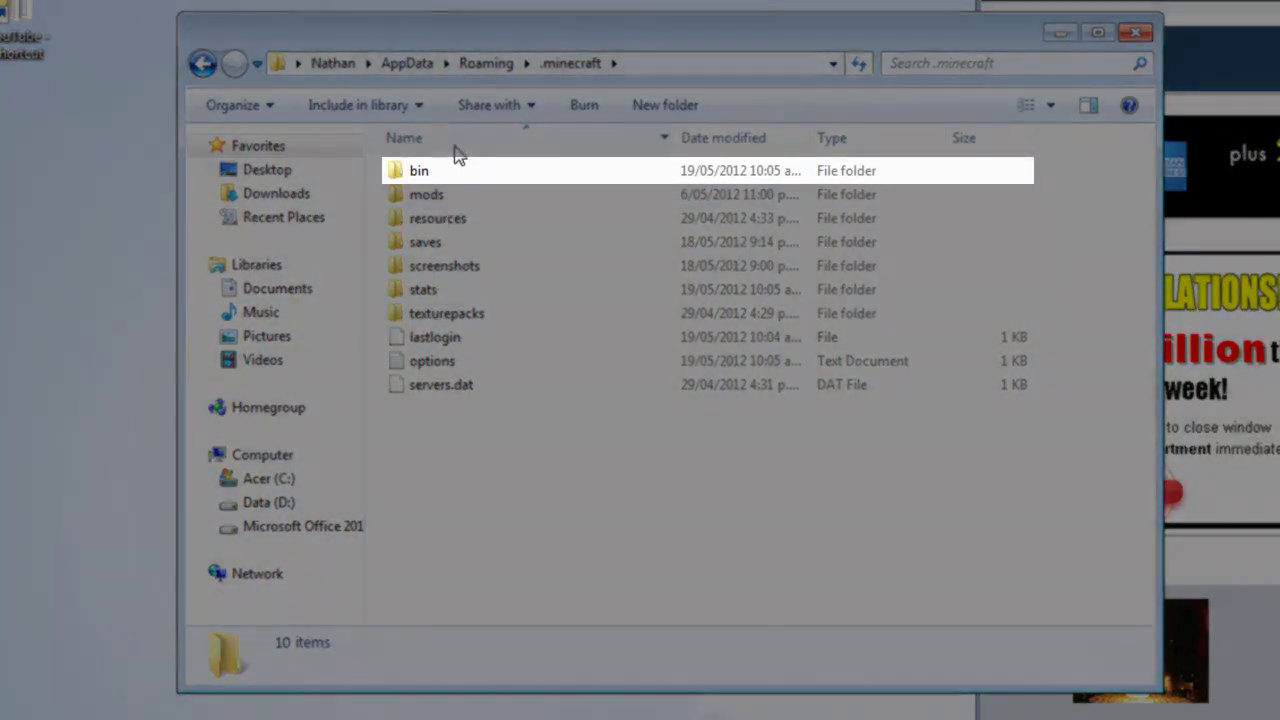
Open the bin folder and select the 3,938 KB minecraft archive
click(440, 173)
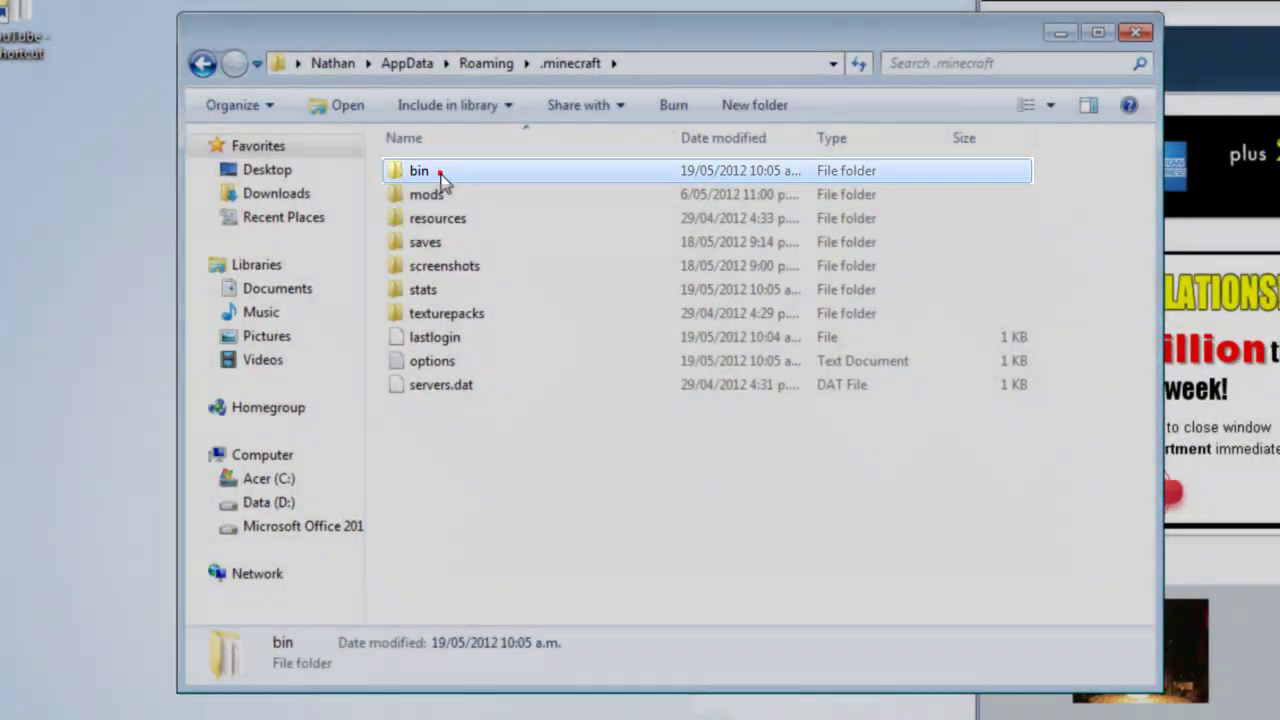
double_click(440, 172)
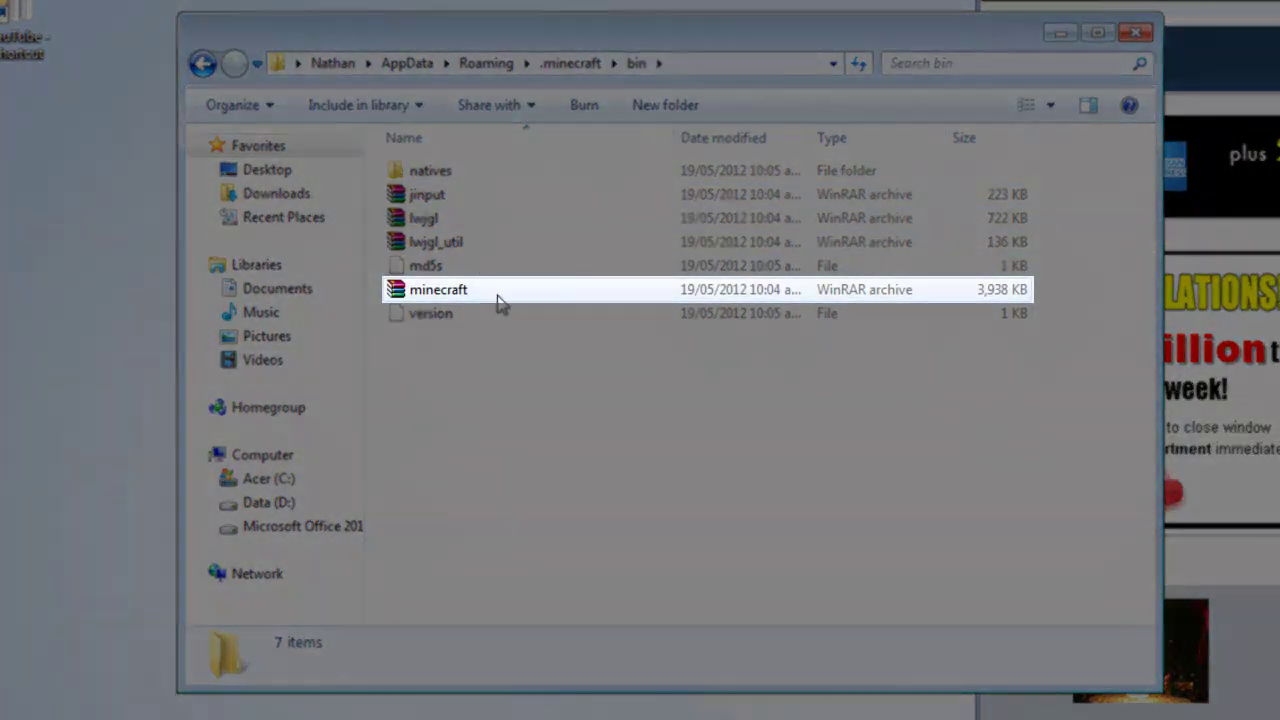
click(494, 290)
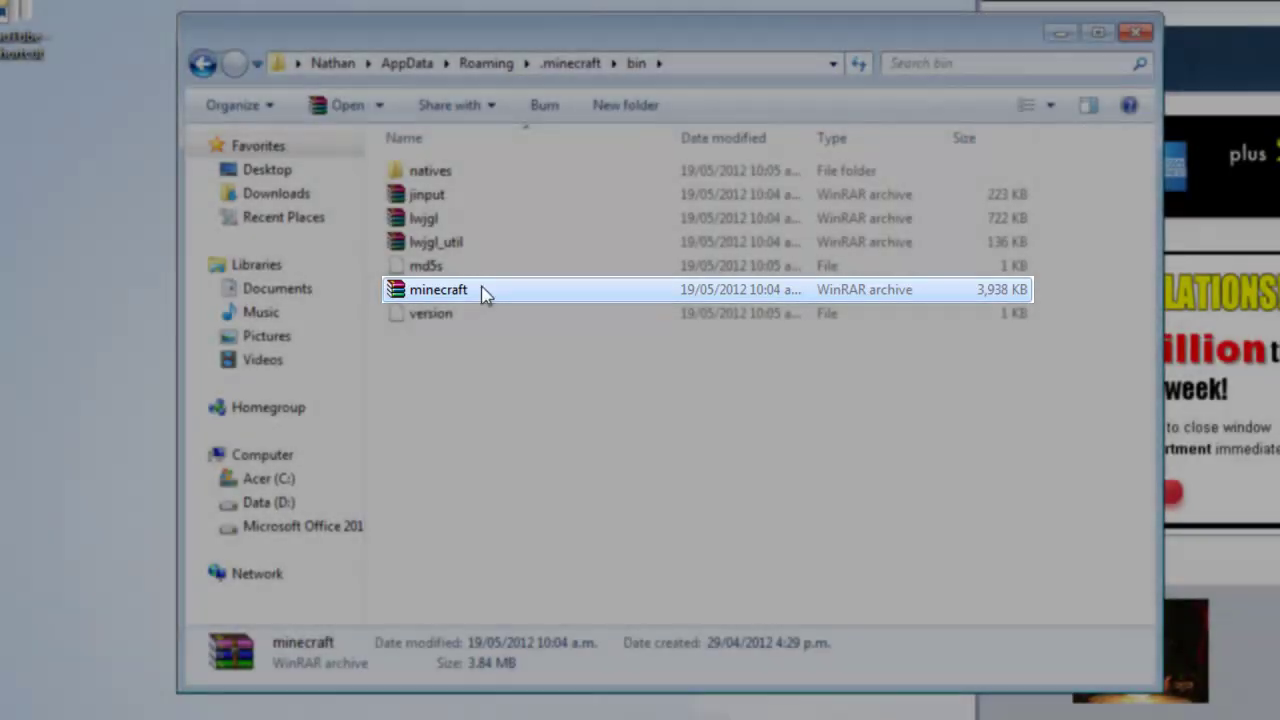
Open minecraft.jar with the WinRAR archiver through Open with
right_click(486, 291)
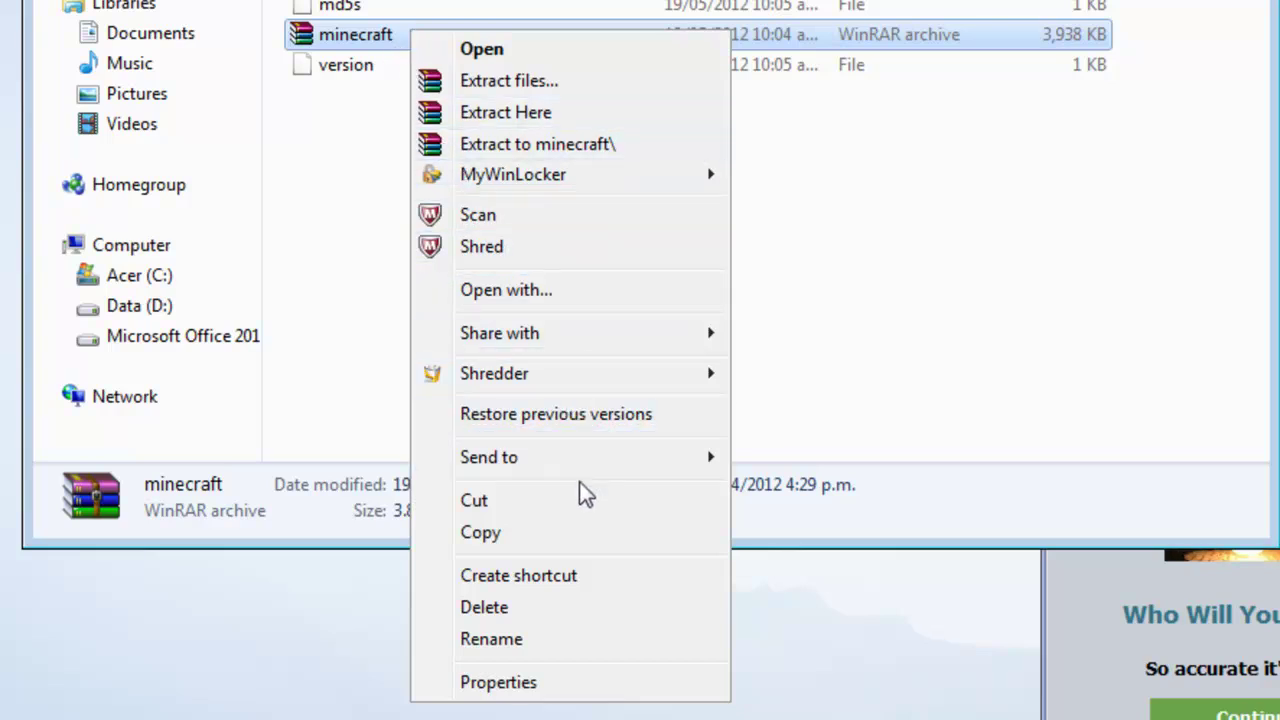
click(600, 290)
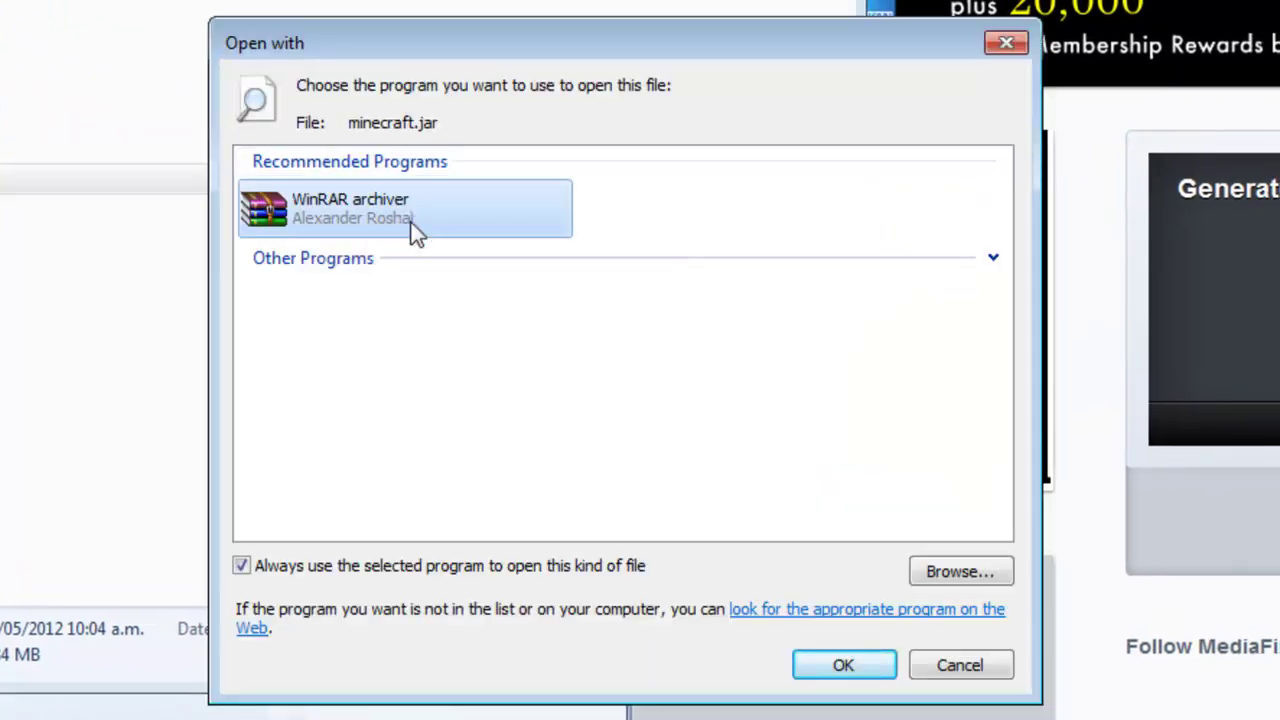
click(839, 668)
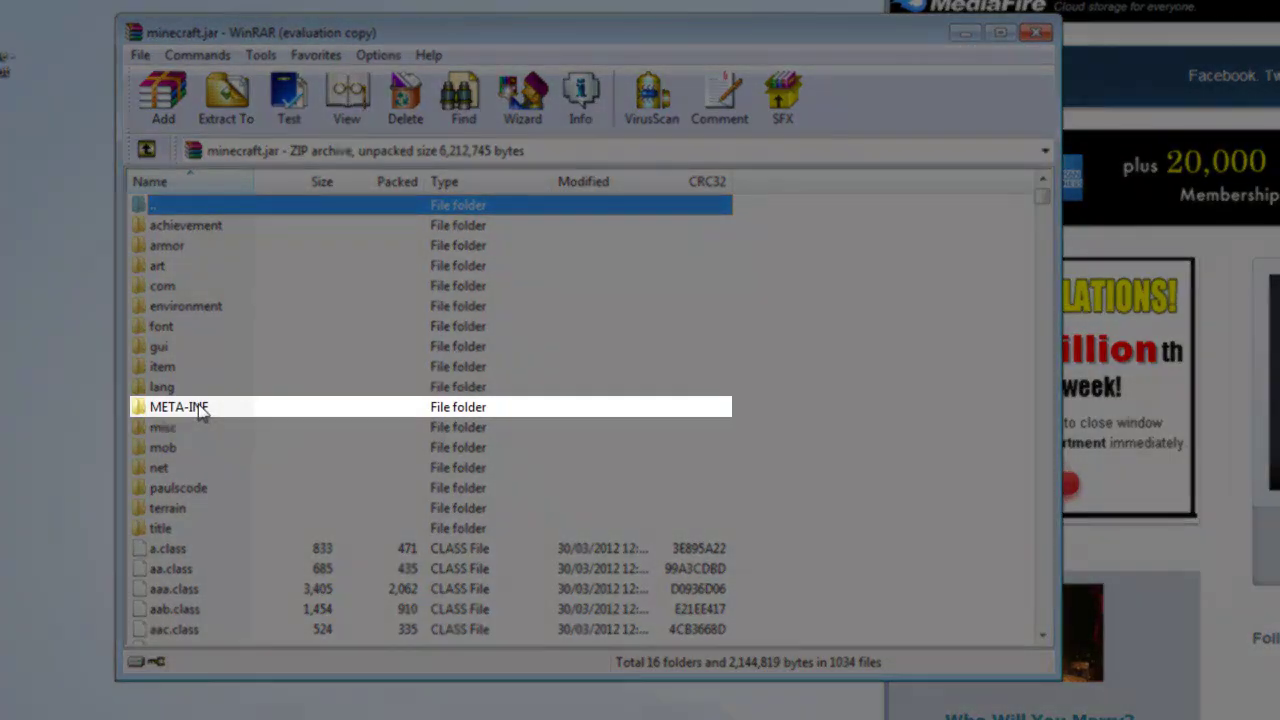
Remove the META-INF folder from minecraft.jar, confirming the deletion
click(201, 407)
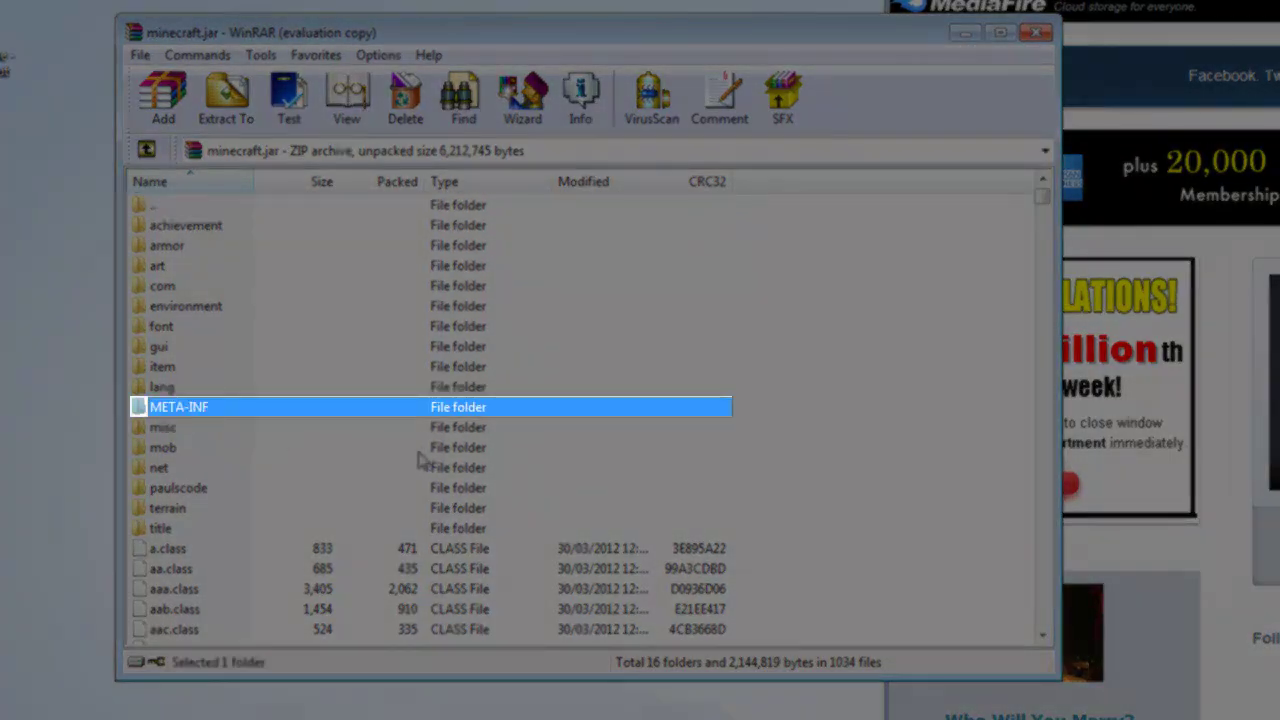
key(Delete)
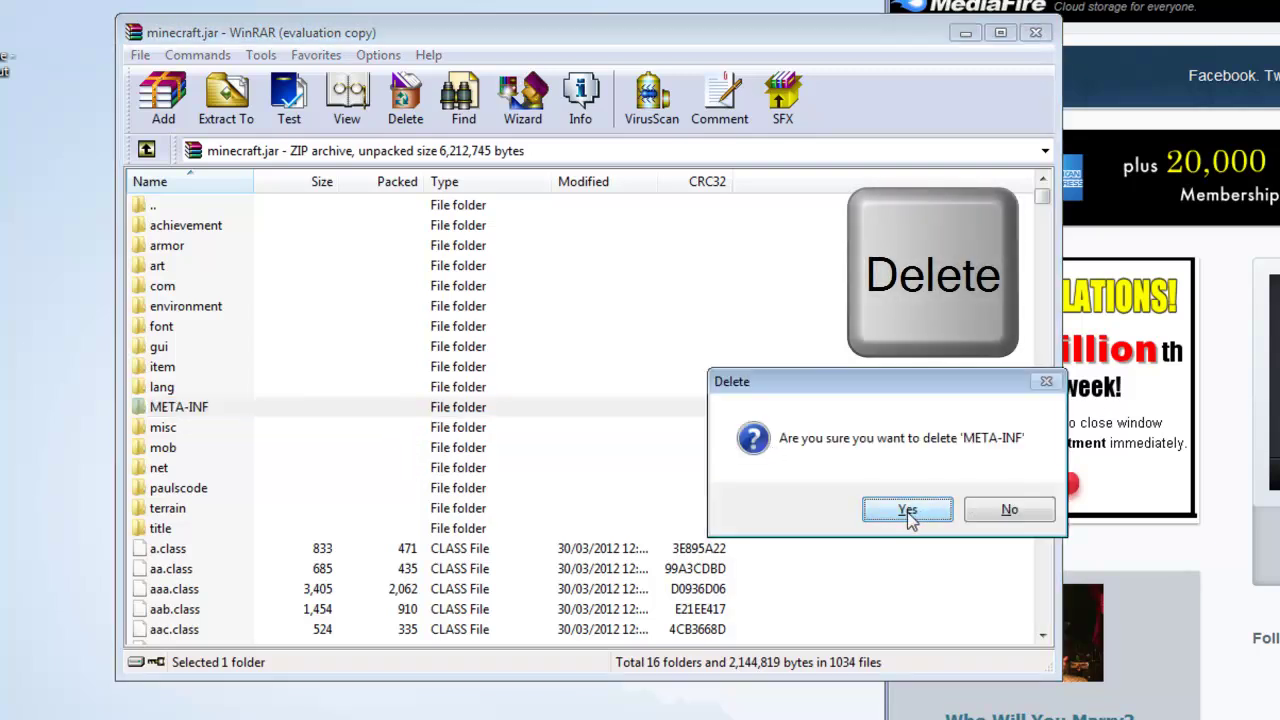
click(907, 511)
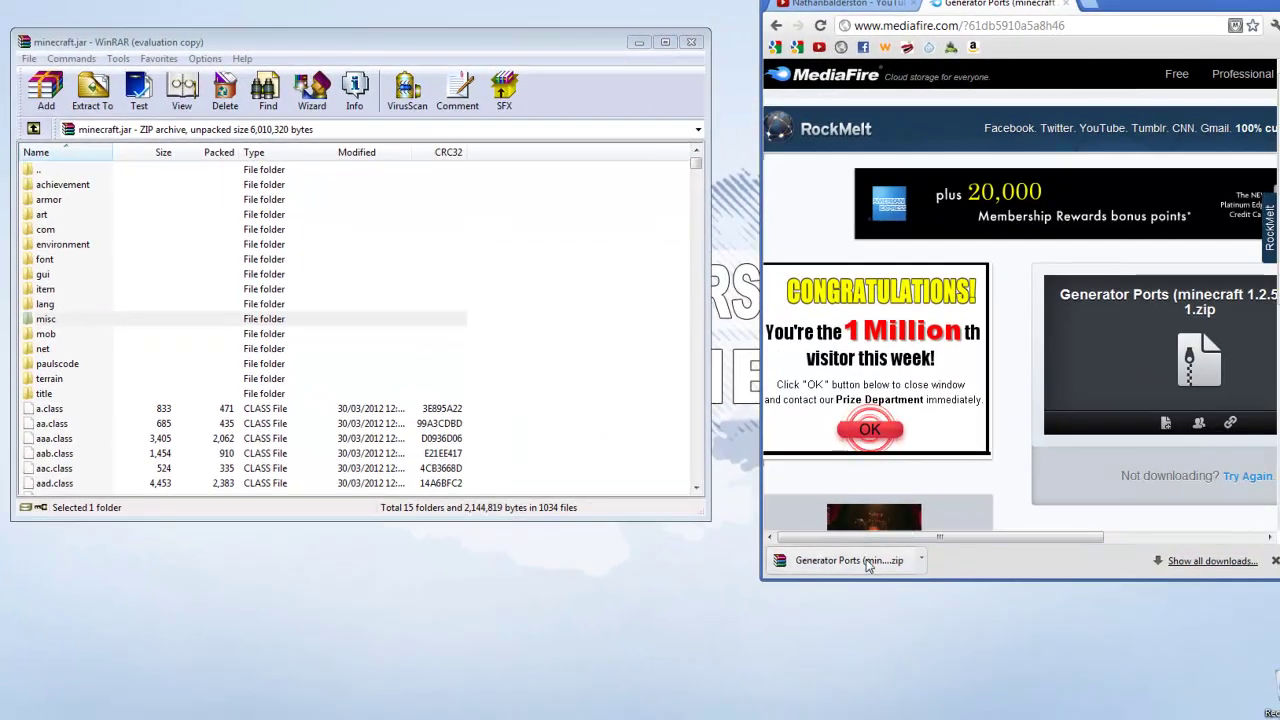
Open the downloaded Generator Ports zip and drag all its files, including genCore, into minecraft.jar
click(868, 563)
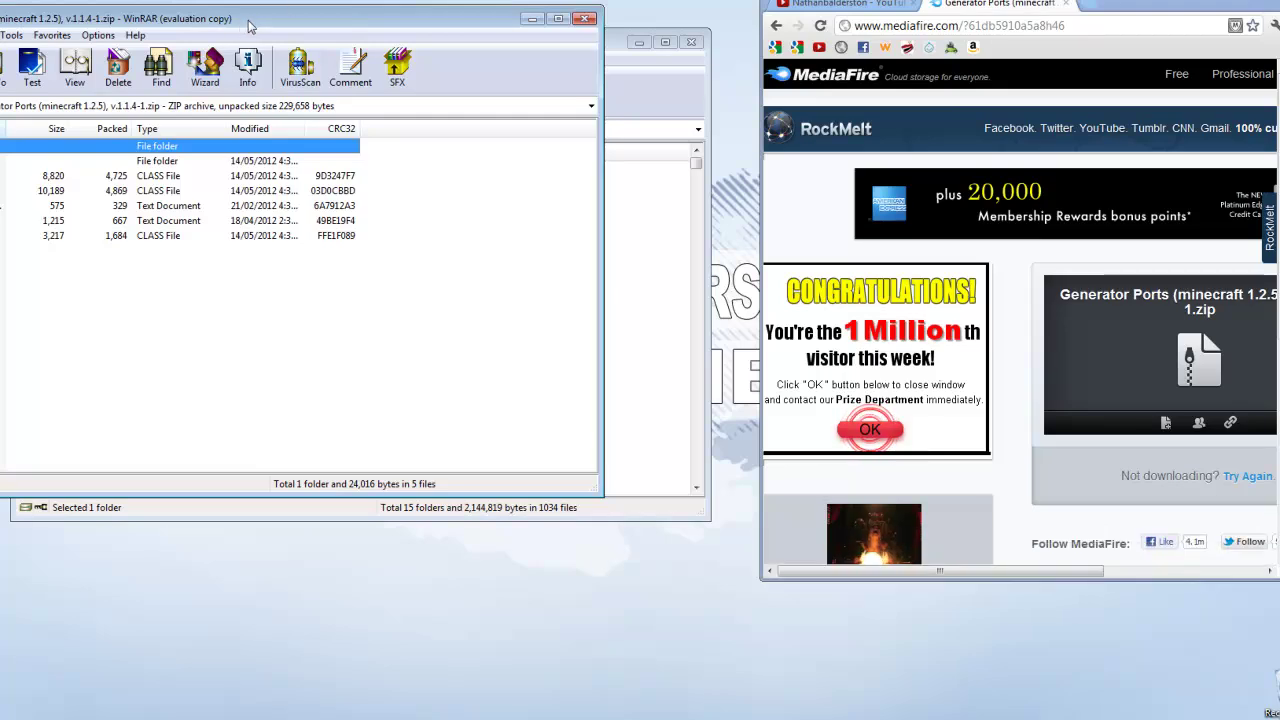
mouse_move(242, 26)
mouse_down()
mouse_move(863, 64)
mouse_move(976, 44)
mouse_move(900, 41)
mouse_up()
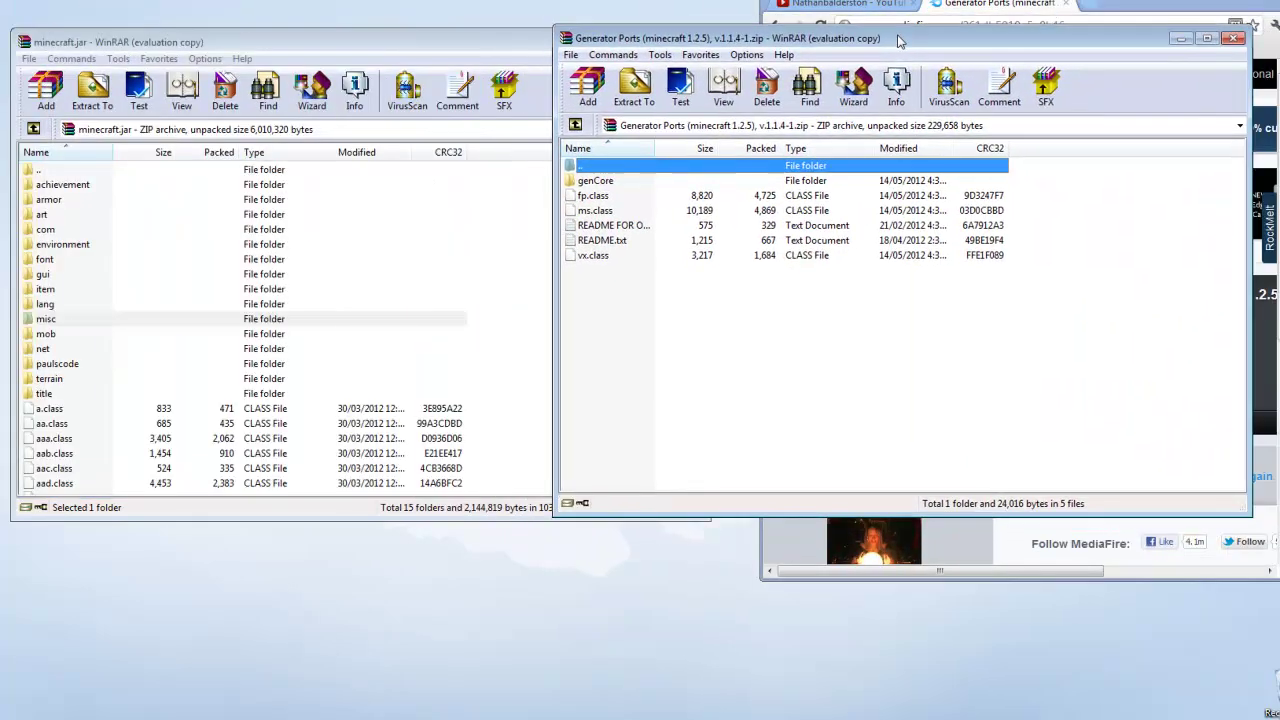
click(757, 334)
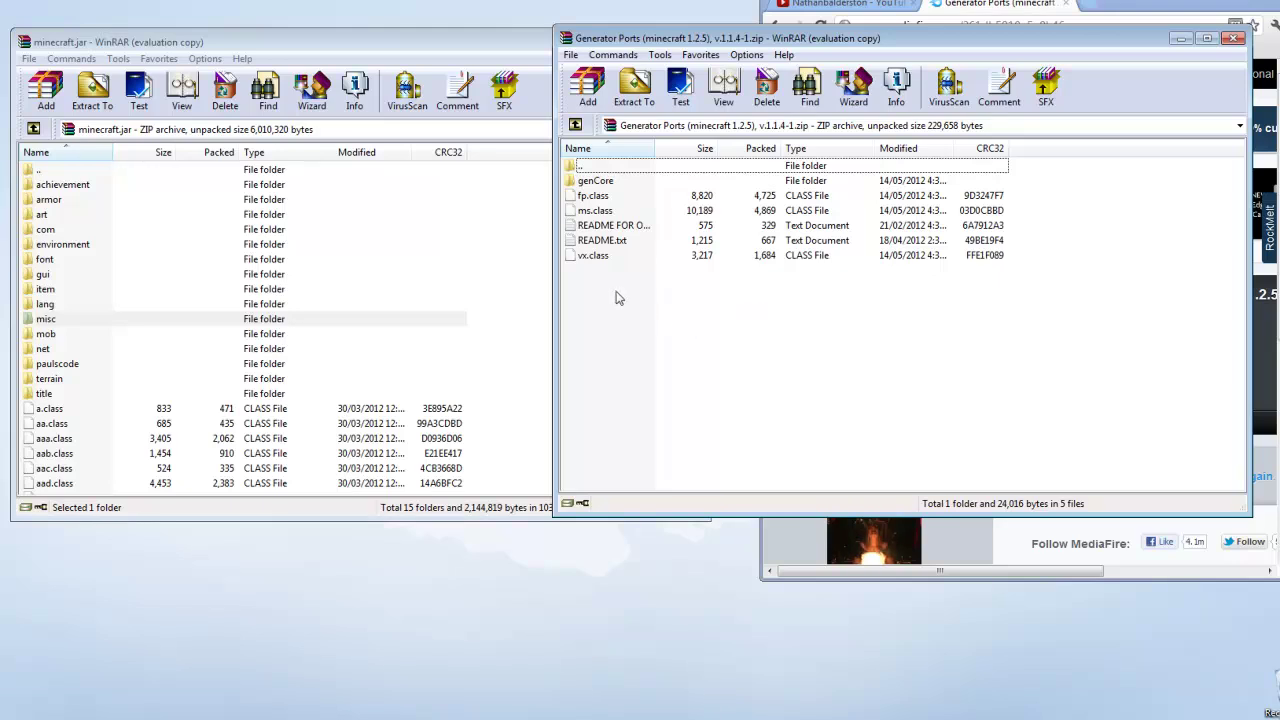
drag(617, 297, 585, 203)
click(509, 448)
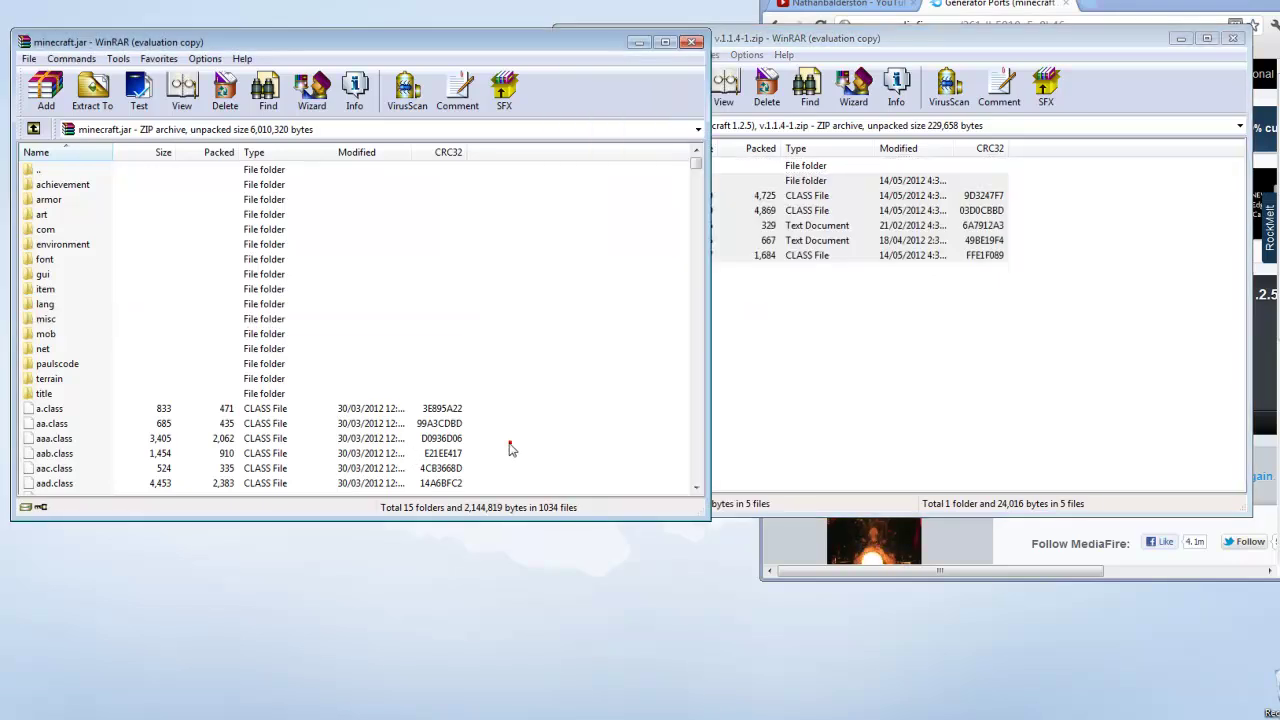
drag(853, 230, 520, 457)
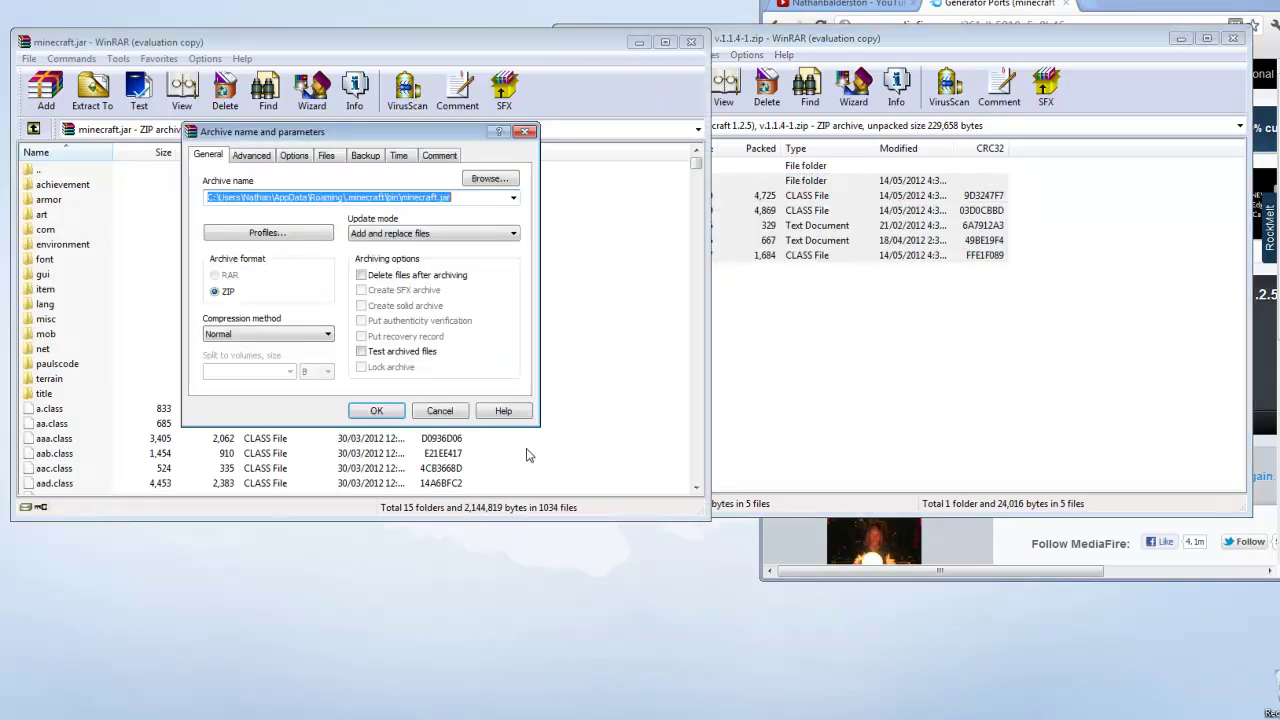
click(362, 414)
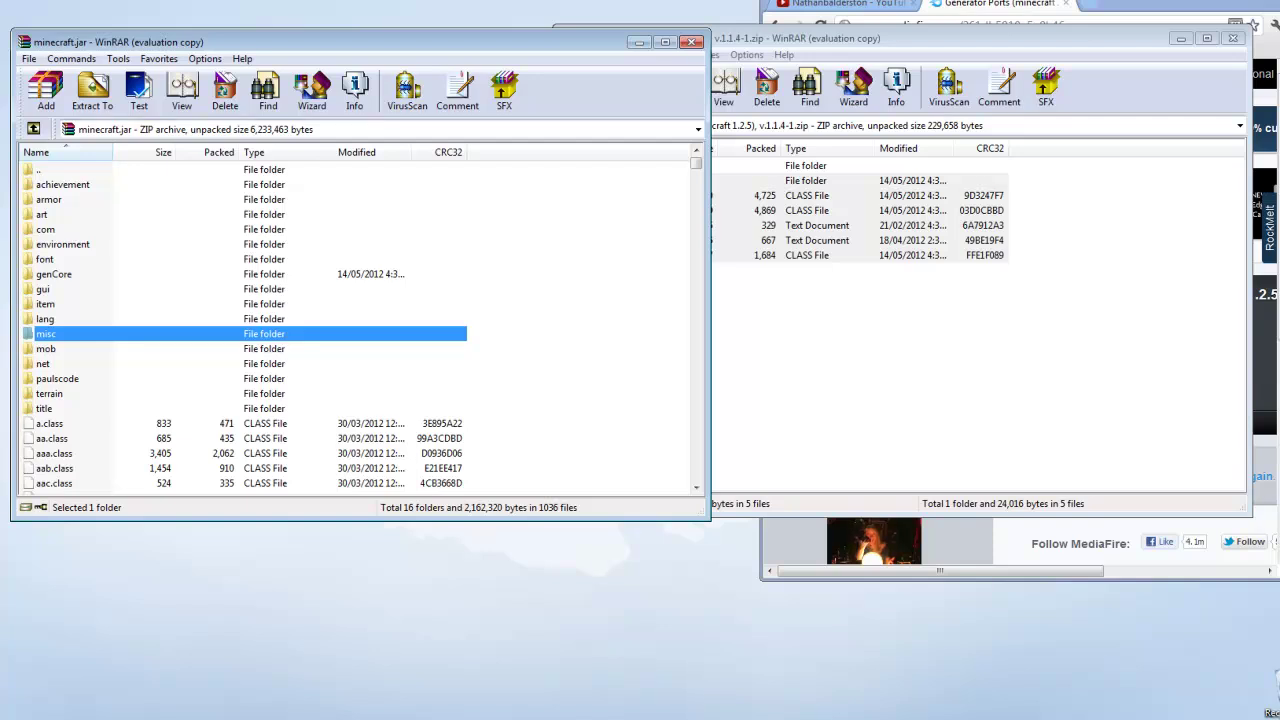
Bring the Generator Ports zip window forward, beside minecraft.jar
click(786, 44)
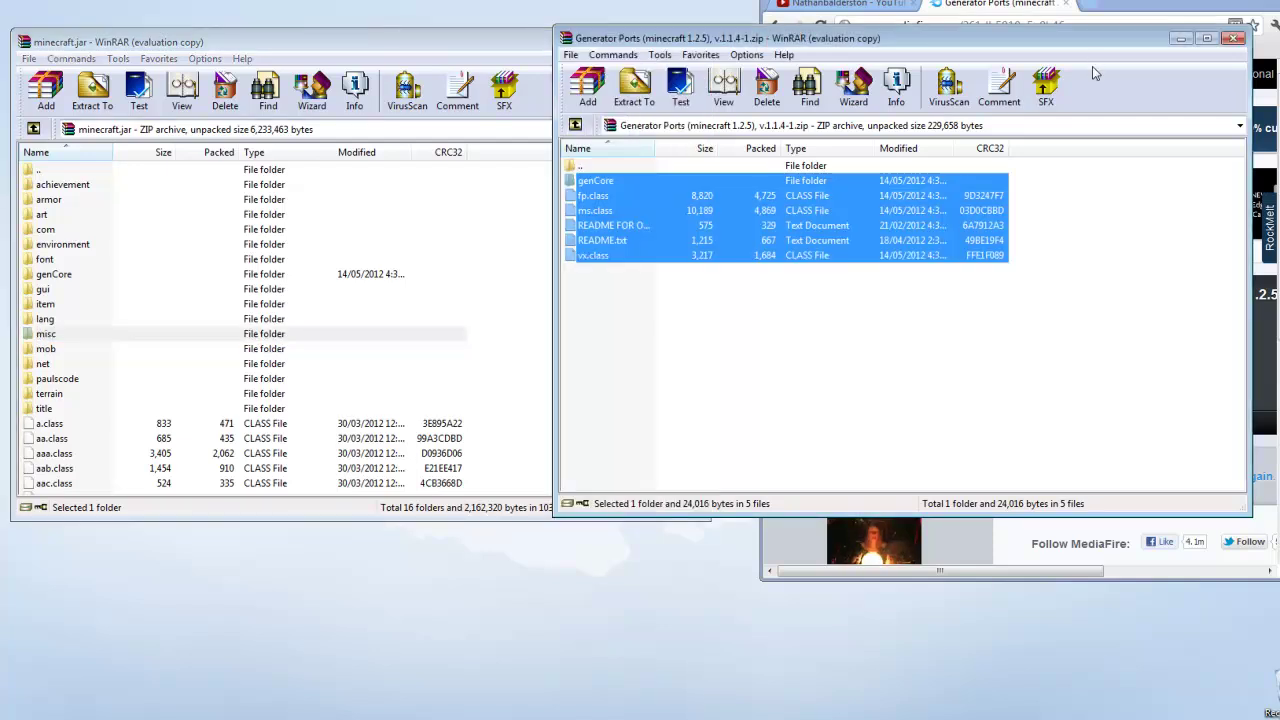